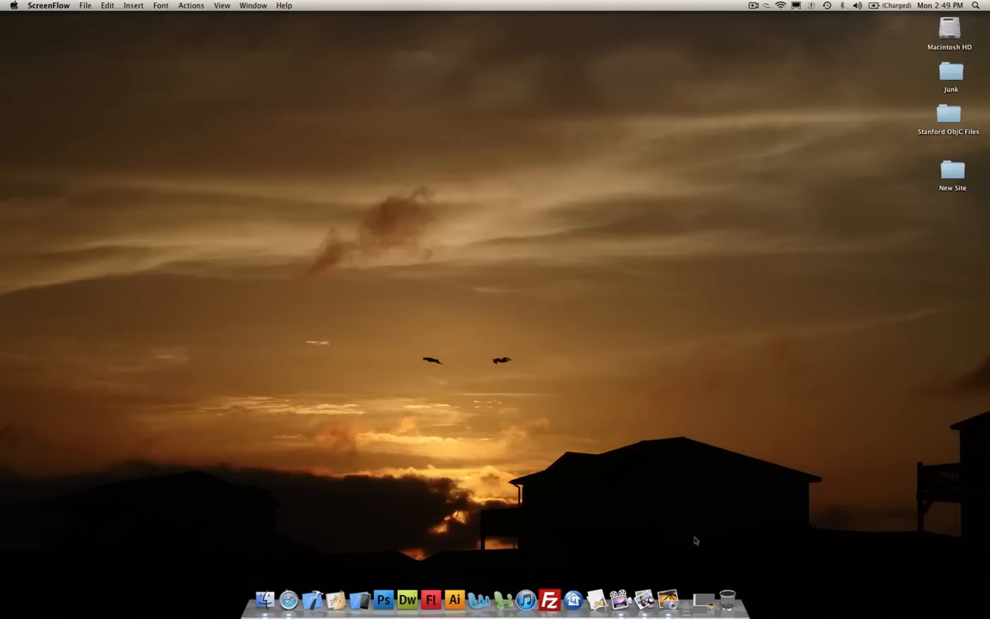
Step: Switch to iPhoto and reveal the file of the third photo in the Land event in Finder
{"action": "left_click", "coordinate": [683, 587]}
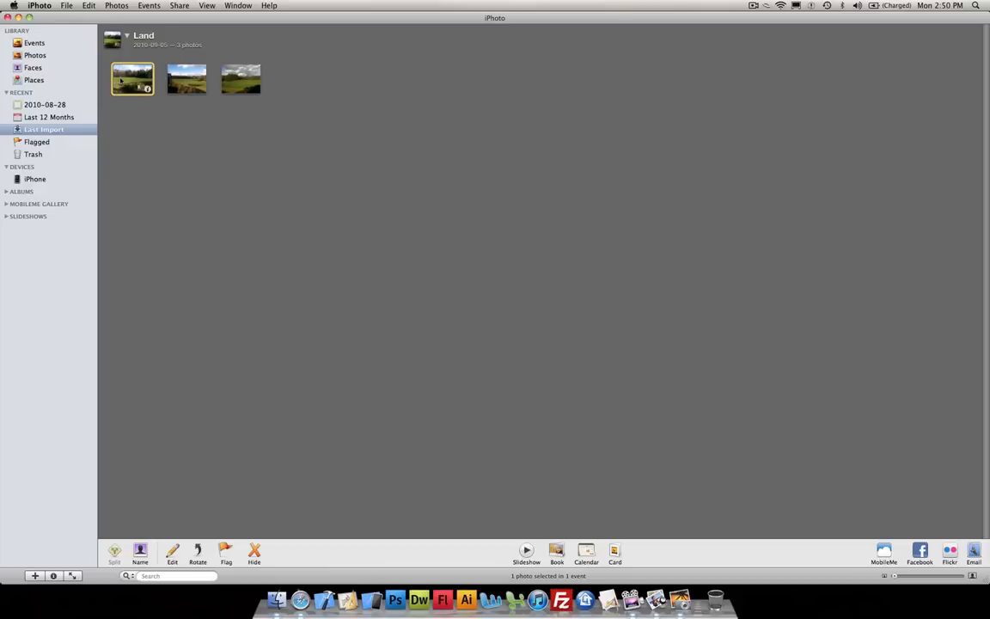
{"action": "right_click", "coordinate": [121, 80]}
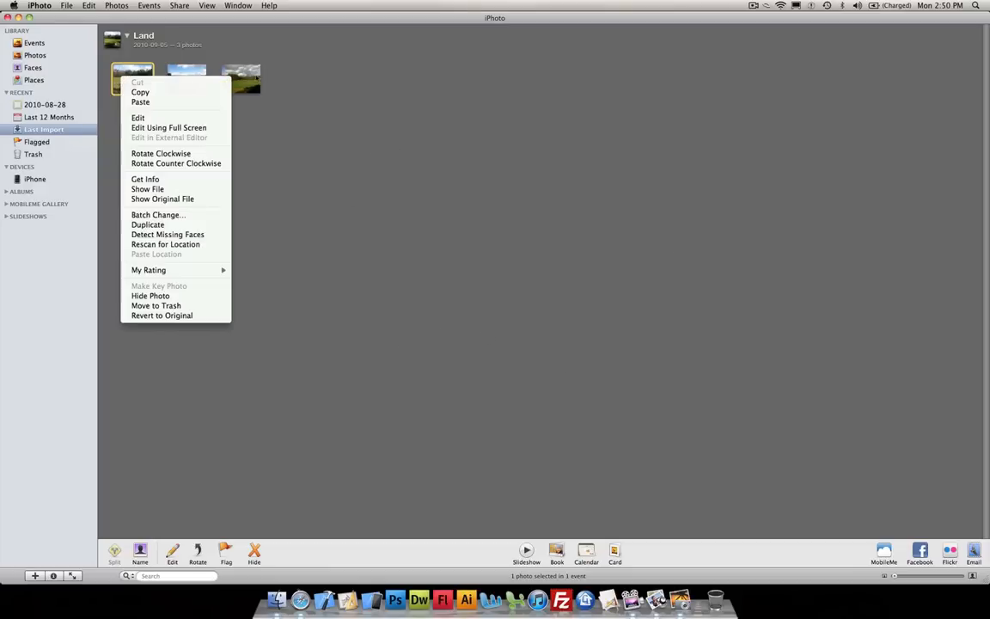
{"action": "right_click", "coordinate": [249, 79]}
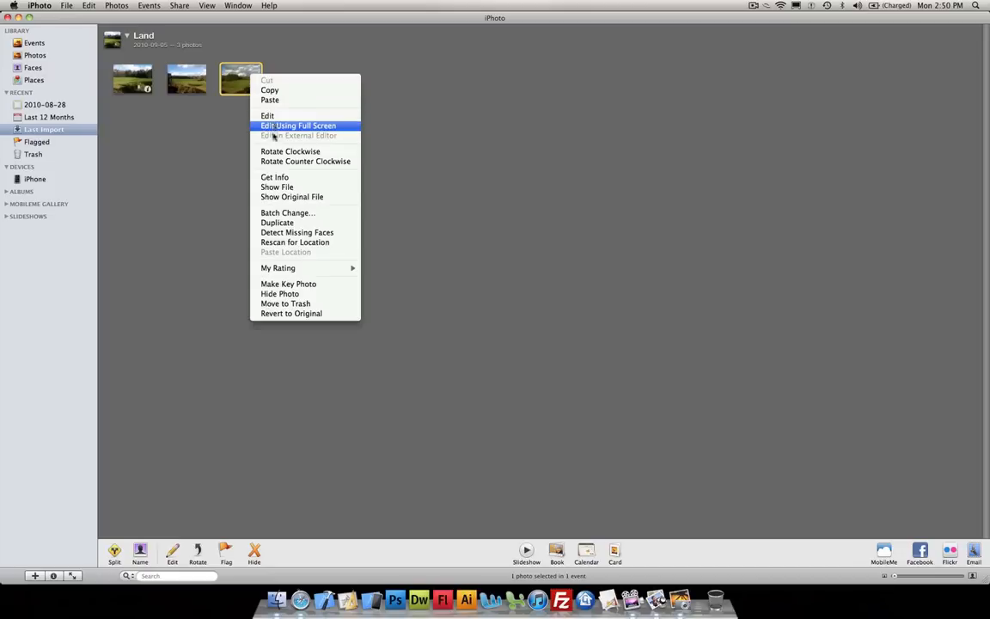
{"action": "left_click", "coordinate": [276, 186]}
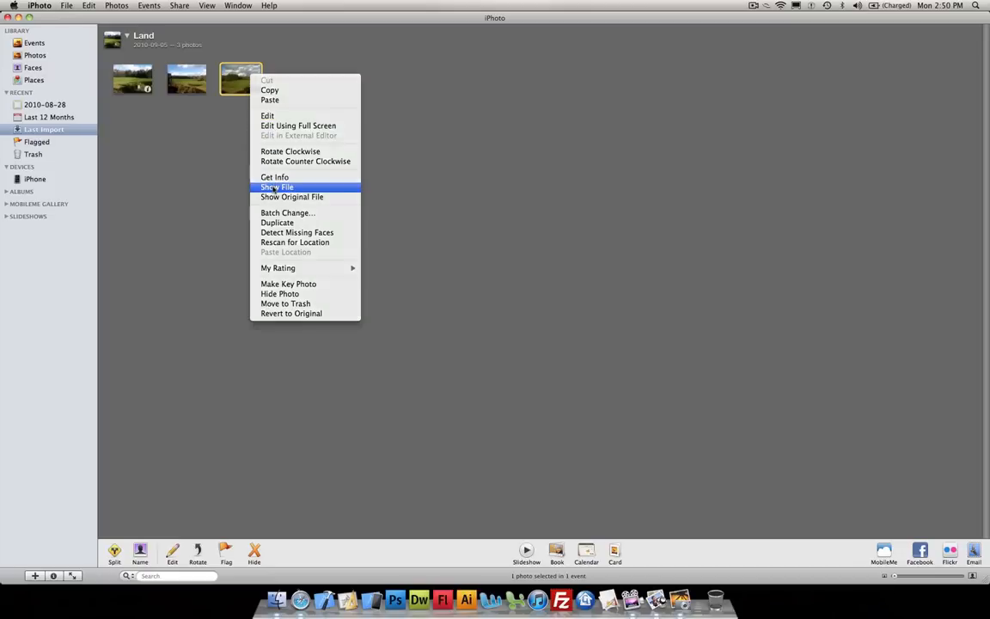
{"action": "left_click_drag", "start_coordinate": [630, 316], "coordinate": [451, 190]}
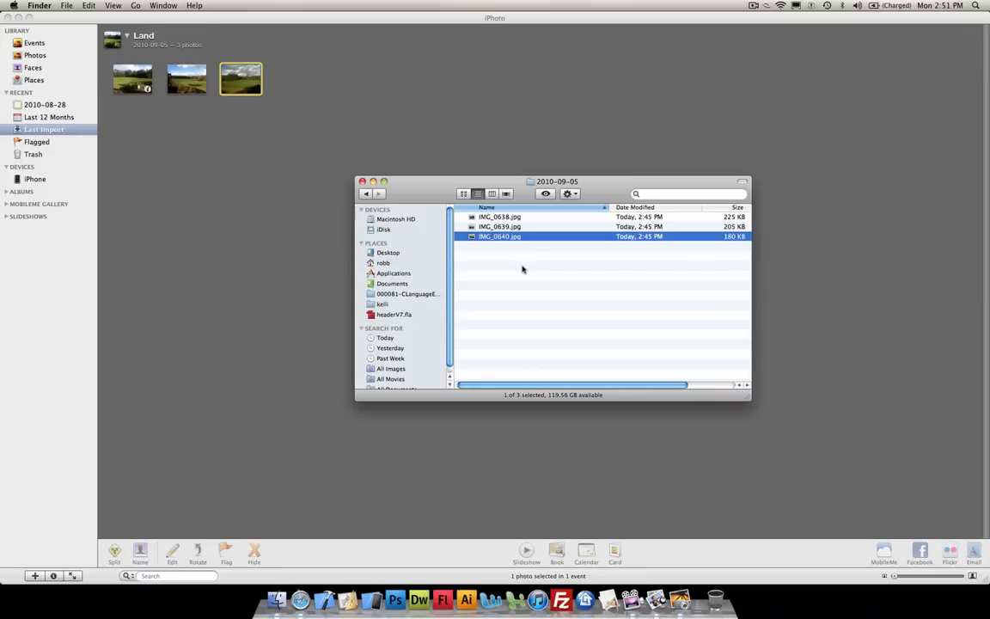
Step: Open IMG_0638.jpg, IMG_0639.jpg and IMG_0640.jpg together in Preview and reposition the image window
{"action": "key", "text": "super+a"}
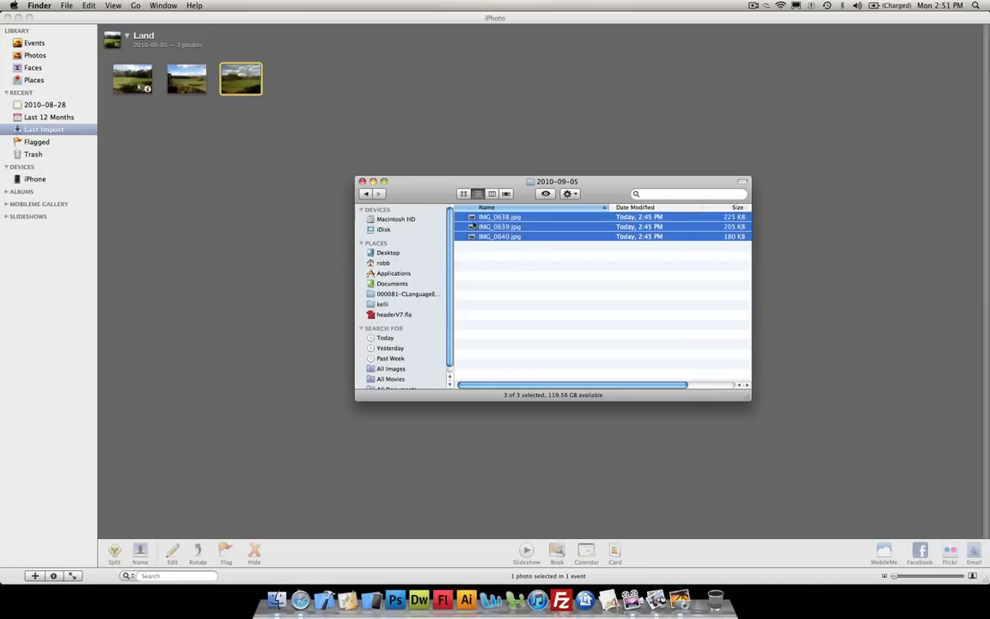
{"action": "right_click", "coordinate": [513, 238]}
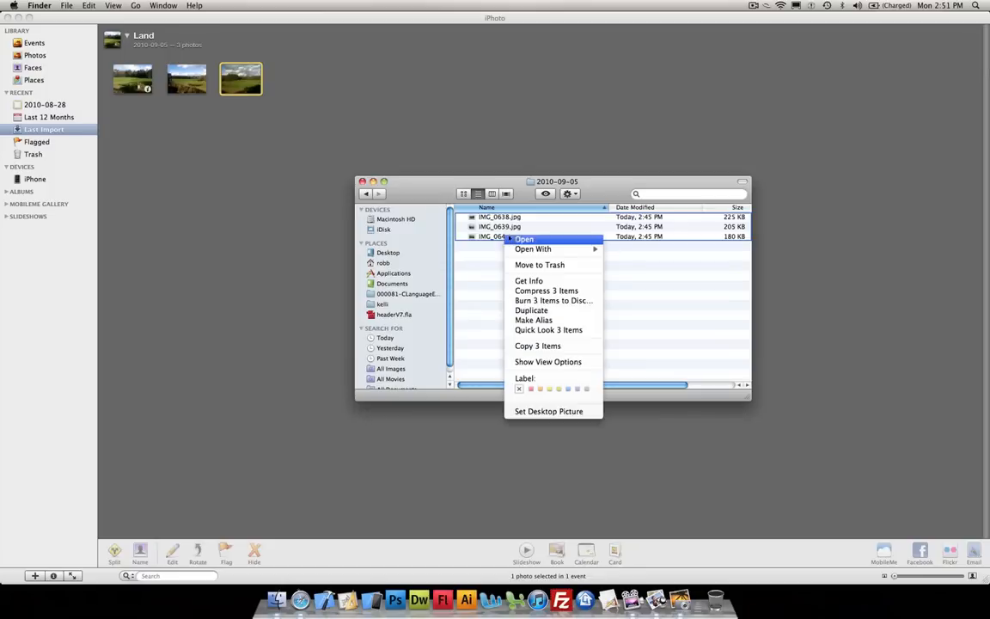
{"action": "mouse_move", "coordinate": [567, 249]}
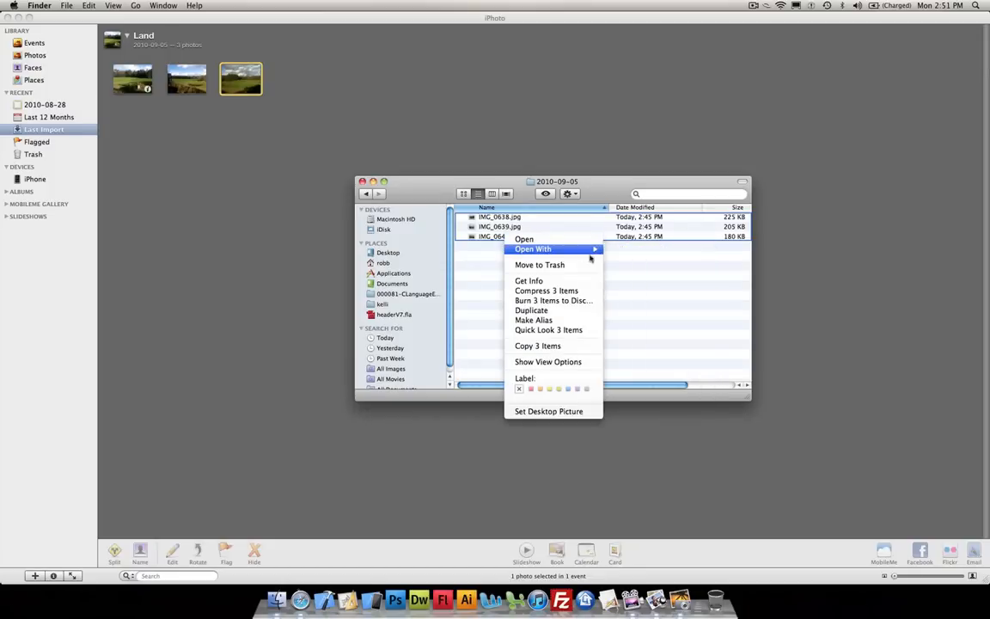
{"action": "left_click", "coordinate": [503, 249]}
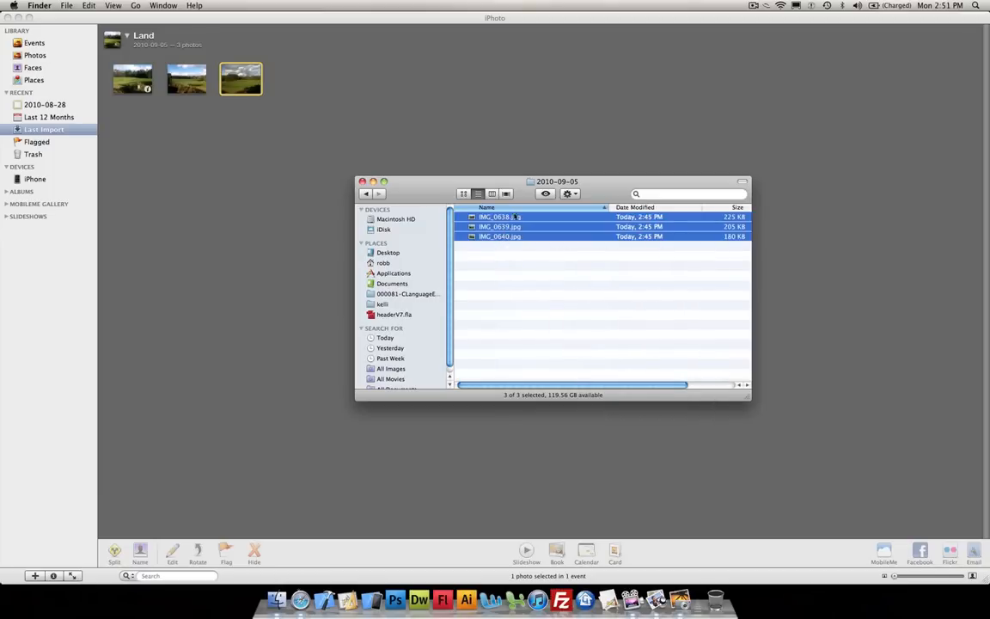
{"action": "right_click", "coordinate": [514, 228]}
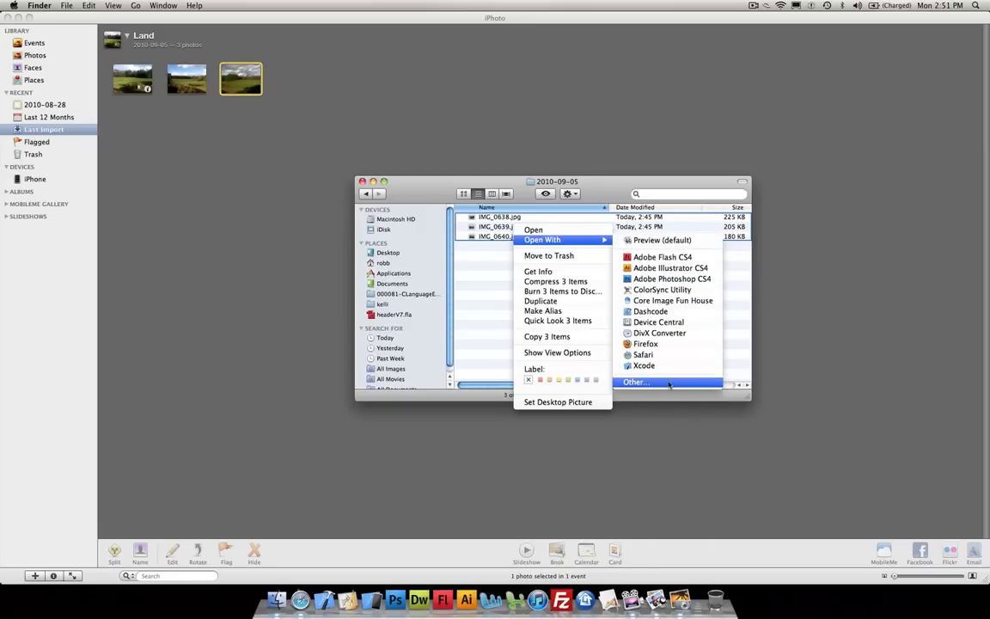
{"action": "left_click", "coordinate": [659, 244]}
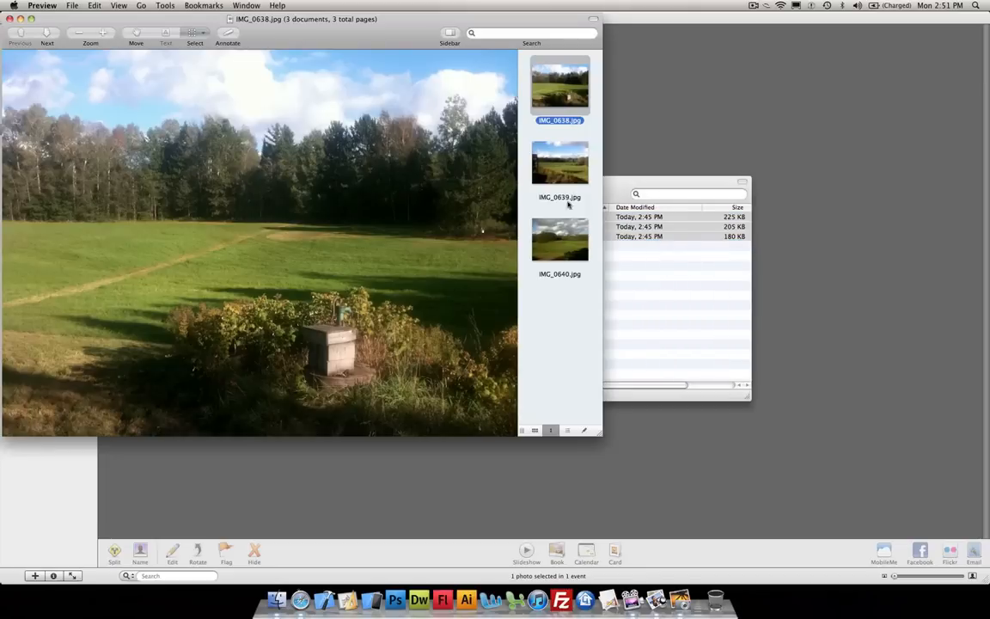
{"action": "left_click_drag", "start_coordinate": [346, 24], "coordinate": [633, 33]}
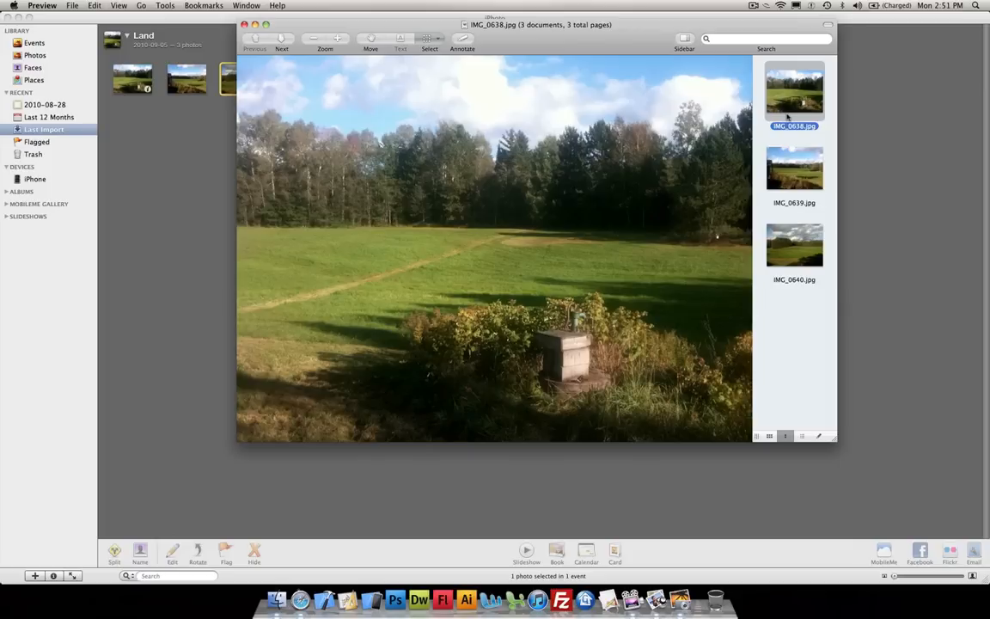
Step: Select all three images in Preview and open the Adjust Size settings for them
{"action": "key", "text": "super+a"}
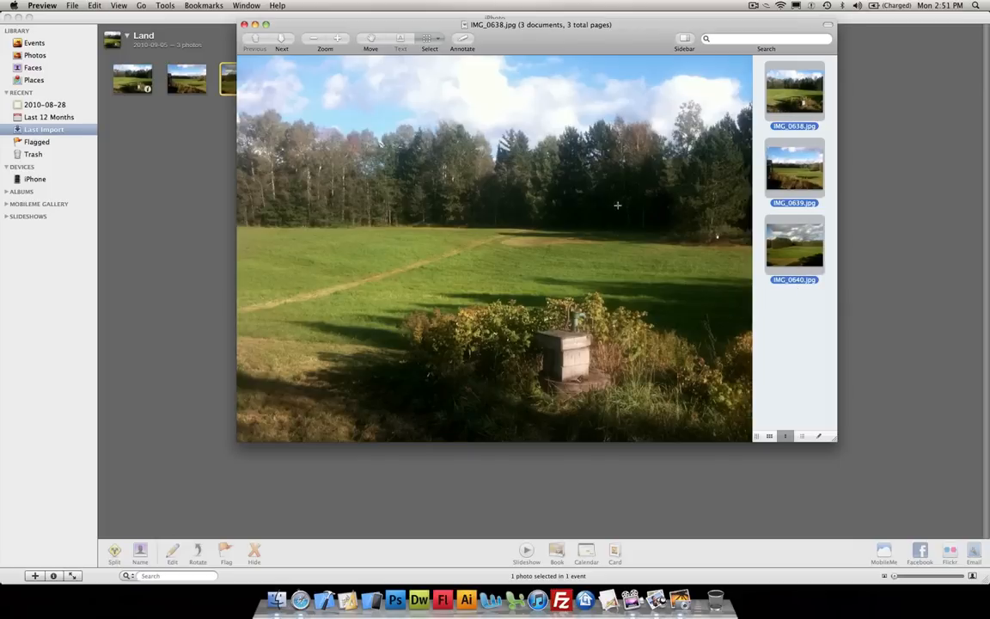
{"action": "left_click", "coordinate": [164, 6]}
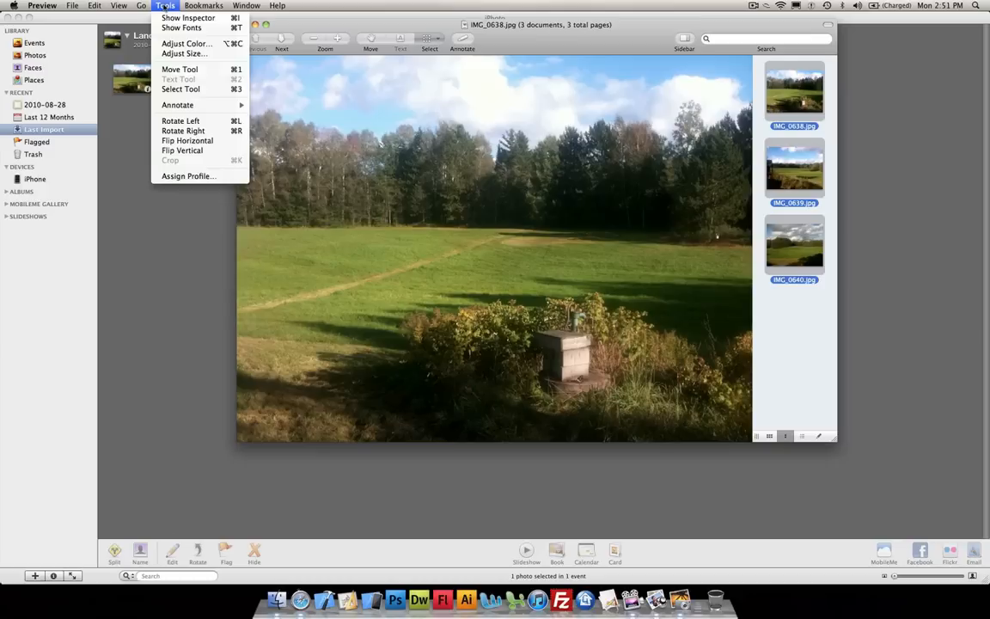
{"action": "left_click", "coordinate": [190, 54]}
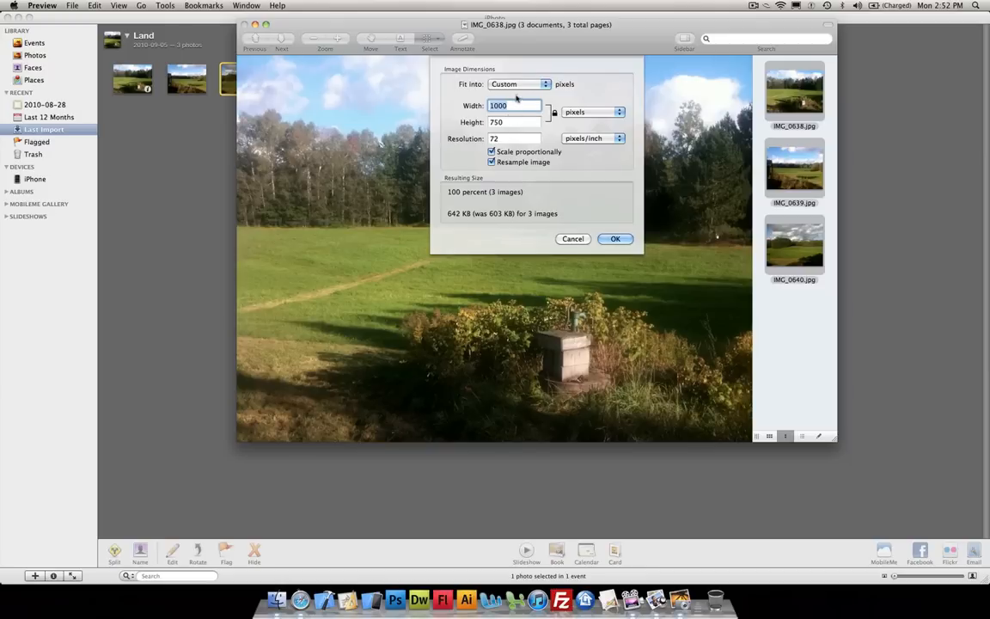
Step: Try inches as the unit for the image dimensions and return to pixels
{"action": "left_click", "coordinate": [592, 114]}
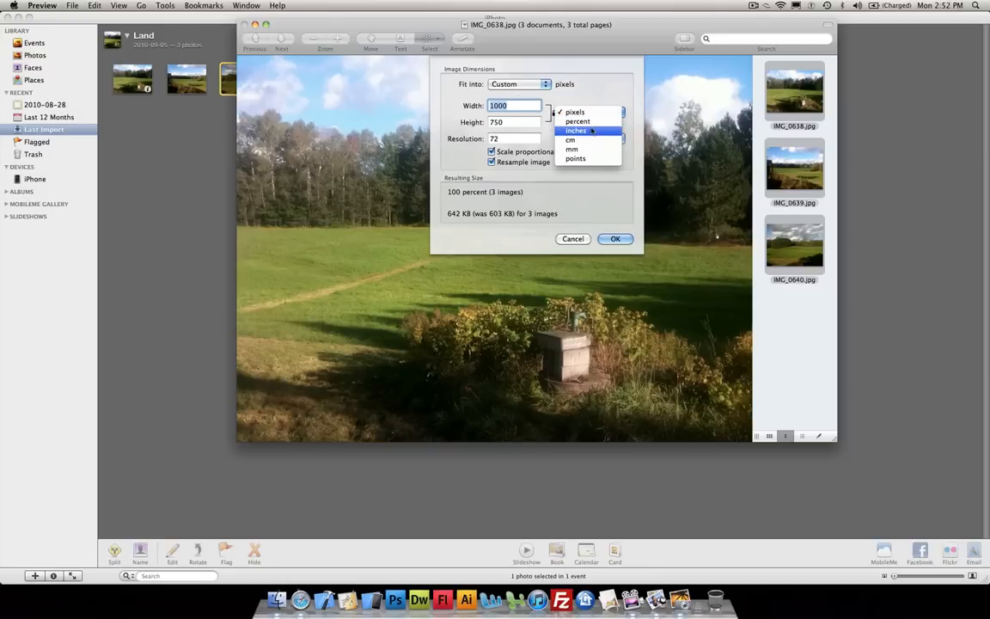
{"action": "left_click", "coordinate": [589, 131]}
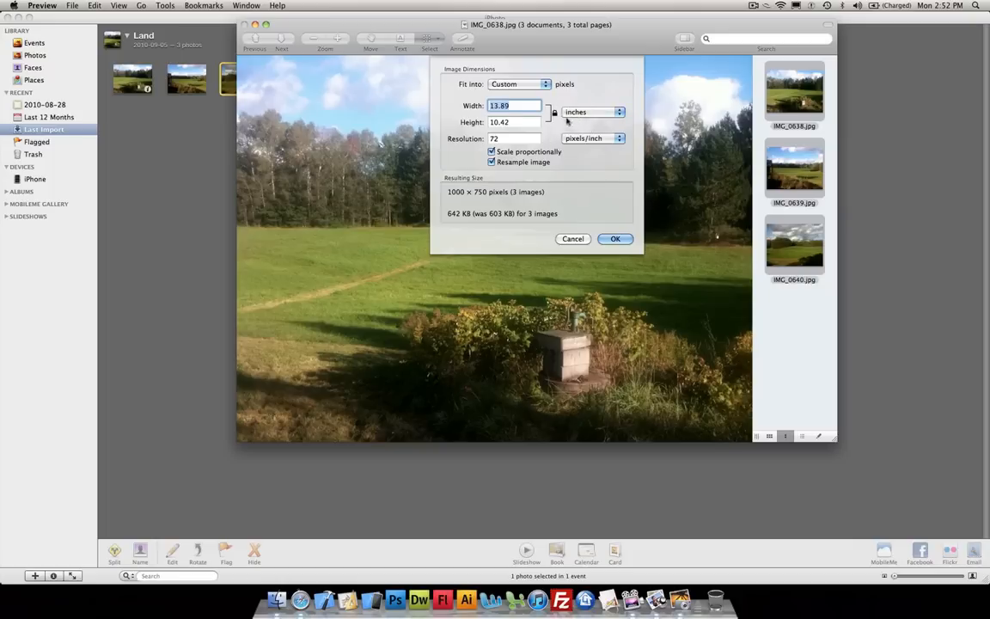
{"action": "left_click", "coordinate": [596, 114]}
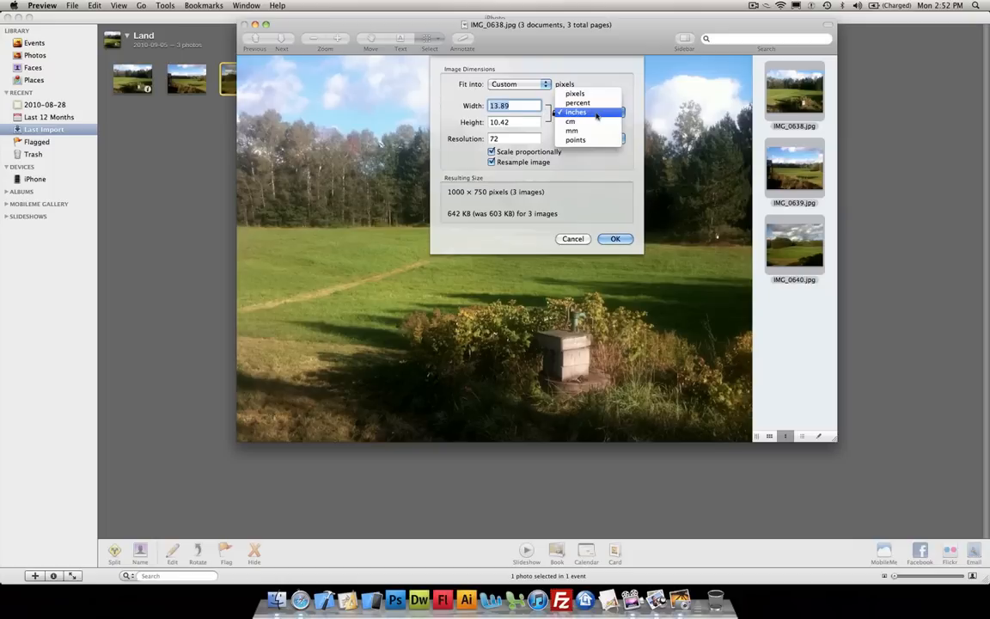
{"action": "left_click", "coordinate": [579, 97]}
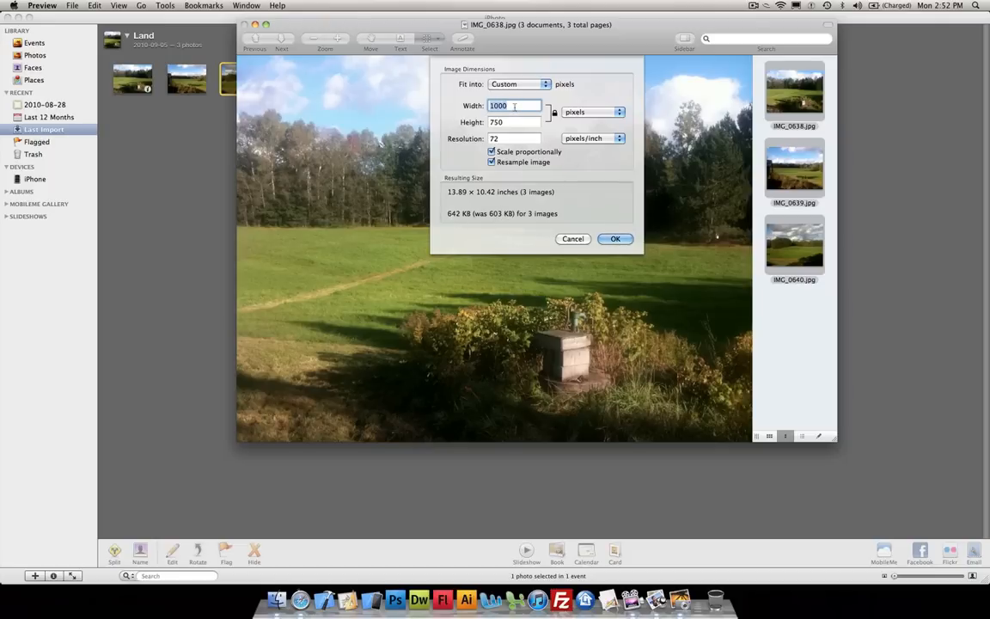
Step: Try a 500-pixel width, turn proportional scaling off, restore the width to 1000 pixels and turn proportional scaling back on
{"action": "type", "text": "500"}
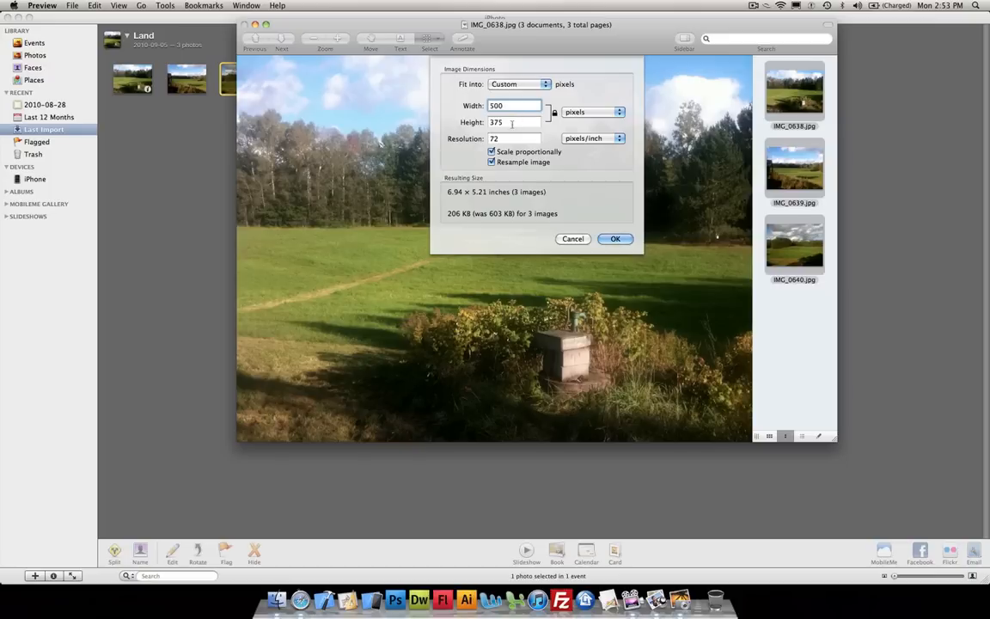
{"action": "left_click", "coordinate": [555, 113]}
{"action": "type", "text": "1000"}
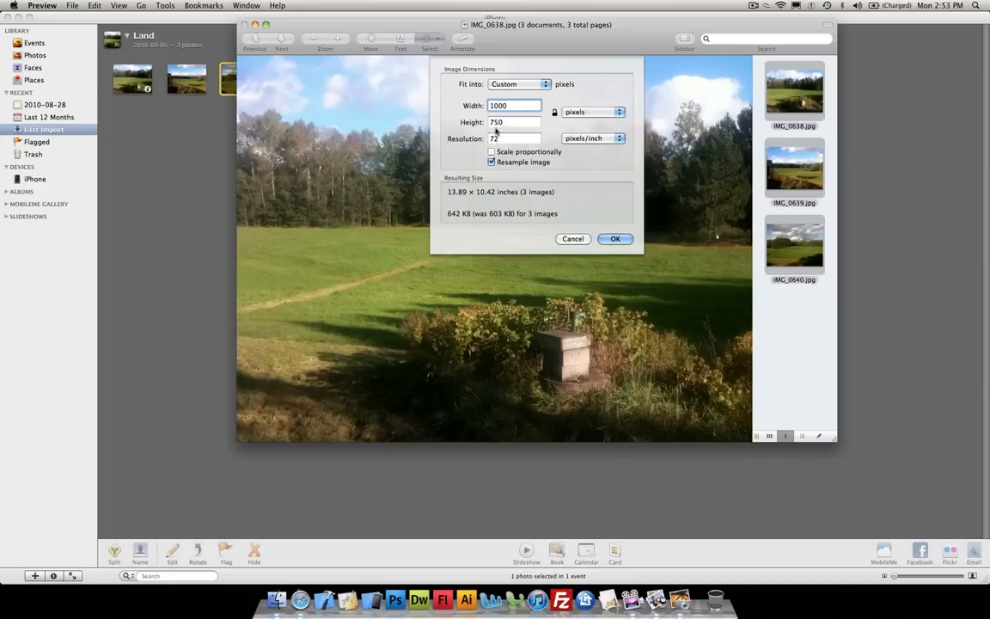
{"action": "left_click", "coordinate": [554, 113]}
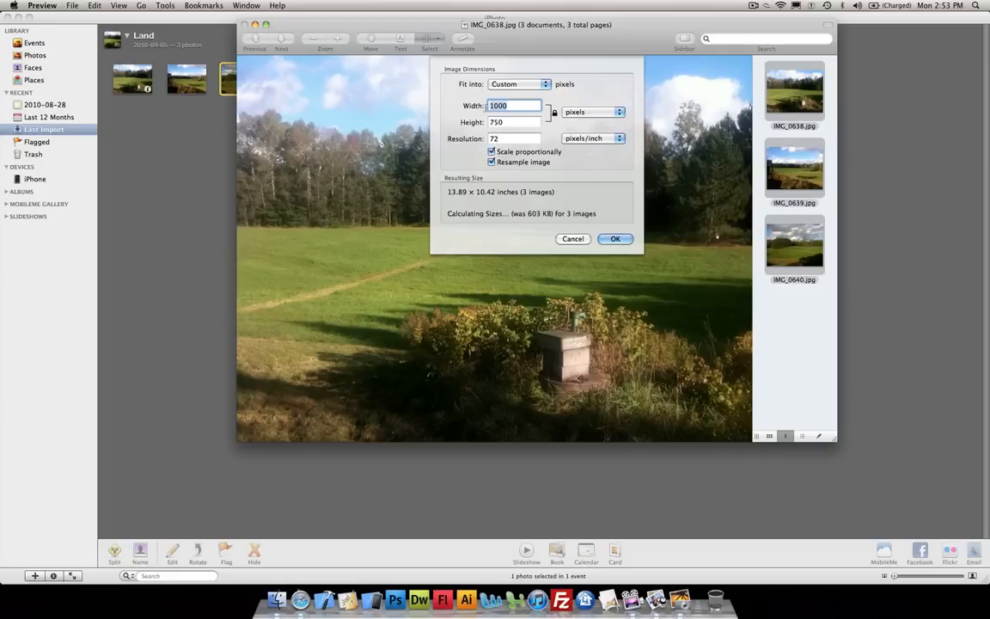
Step: Resize the three images proportionally to a width of 500 pixels and save them
{"action": "type", "text": "500"}
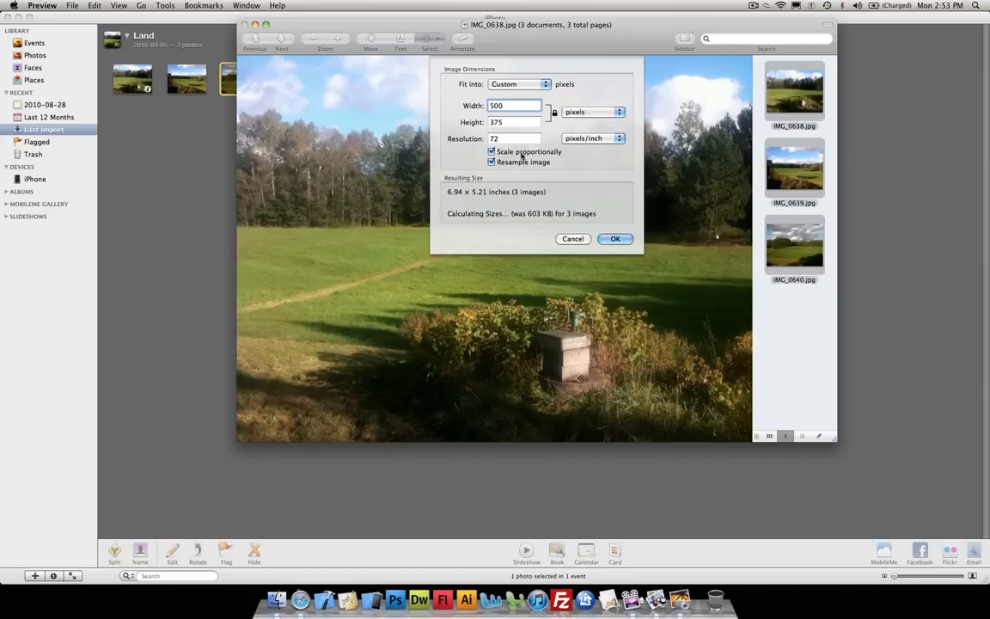
{"action": "left_click", "coordinate": [621, 238]}
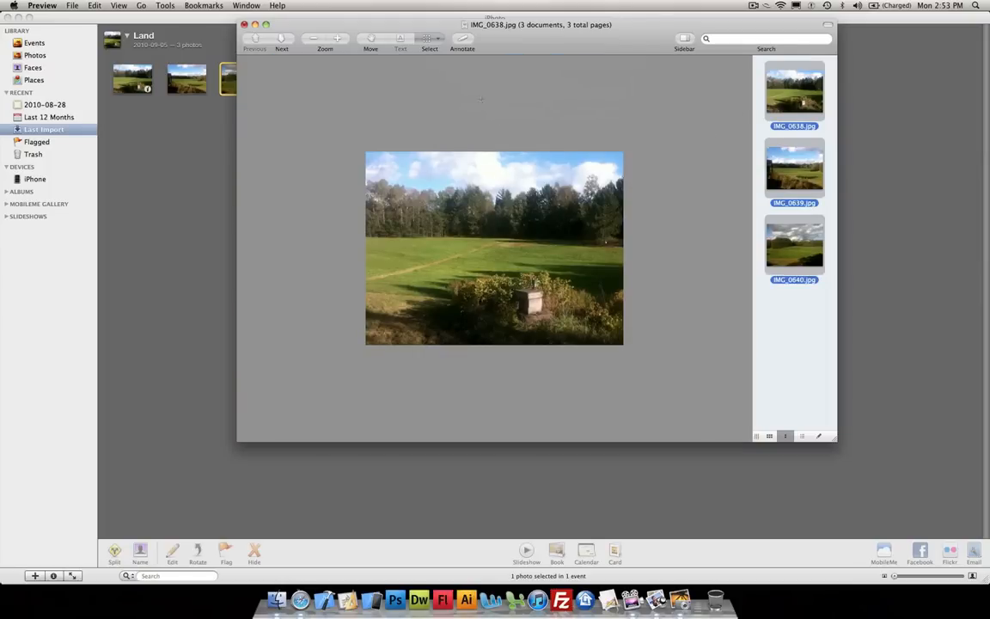
{"action": "left_click", "coordinate": [72, 5]}
{"action": "left_click", "coordinate": [83, 83]}
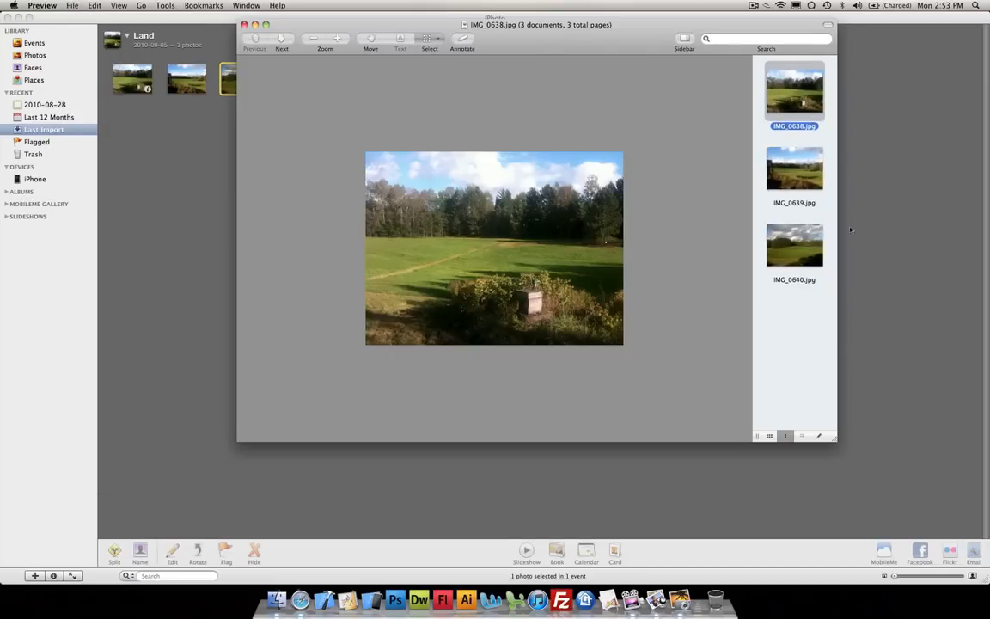
Step: Check each of the three resized images in turn and close the Preview window
{"action": "key", "text": "Down"}
{"action": "key", "text": "Down"}
{"action": "key", "text": "Up"}
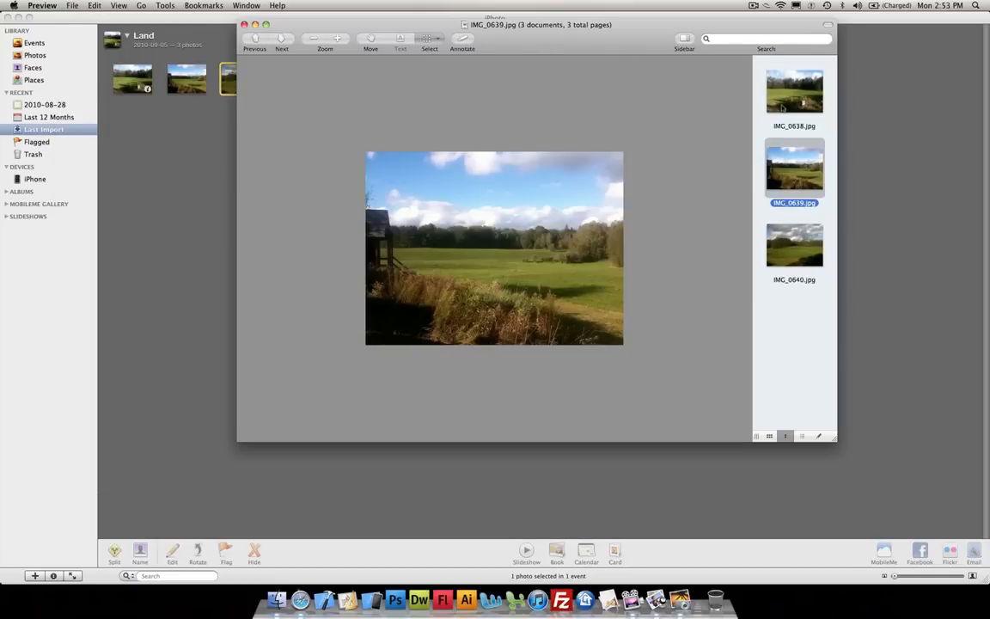
{"action": "key", "text": "Up"}
{"action": "key", "text": "Down"}
{"action": "key", "text": "Down"}
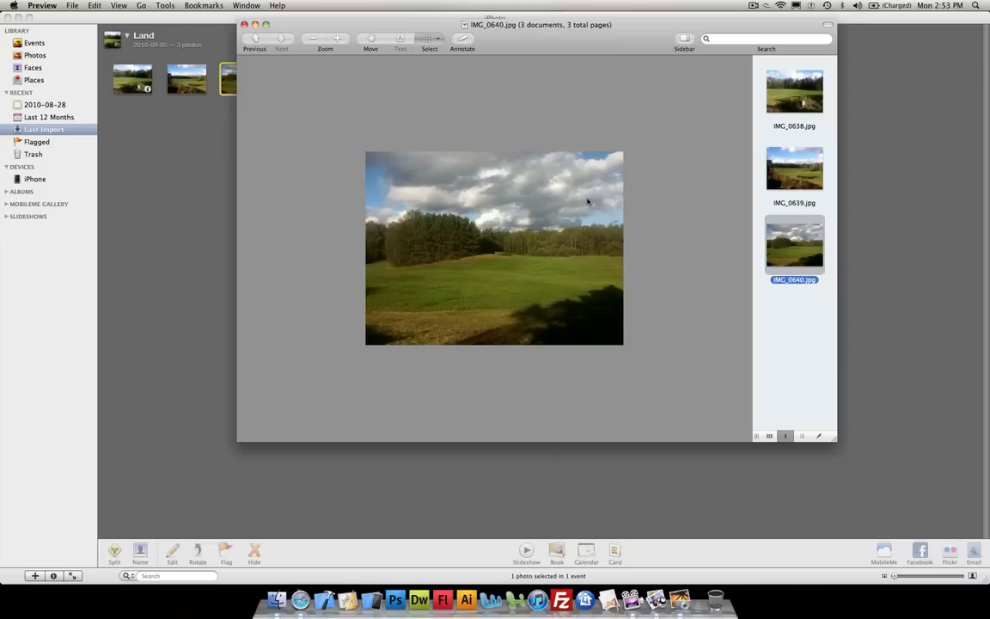
{"action": "left_click", "coordinate": [245, 24]}
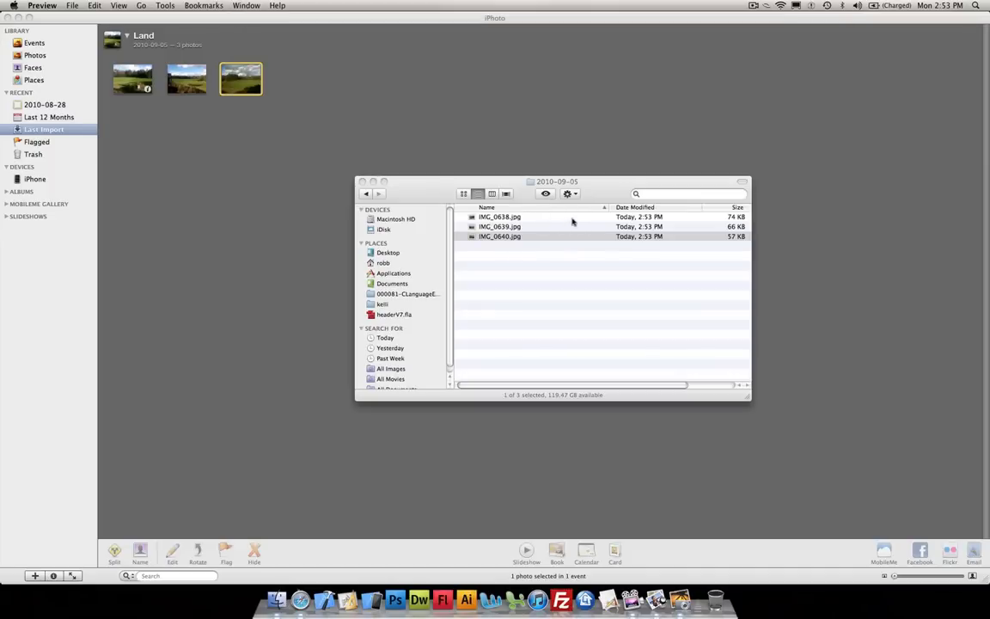